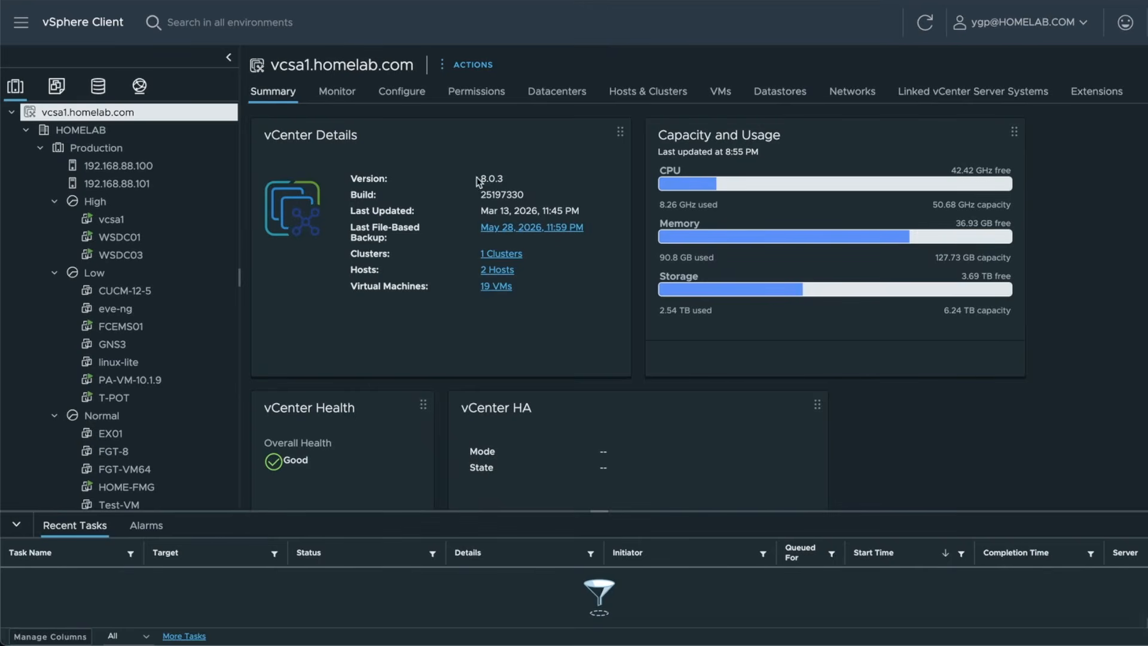
- Check the vCenter version and build number in the details of vcsa1.homelab.com
drag(479, 180, 506, 184)
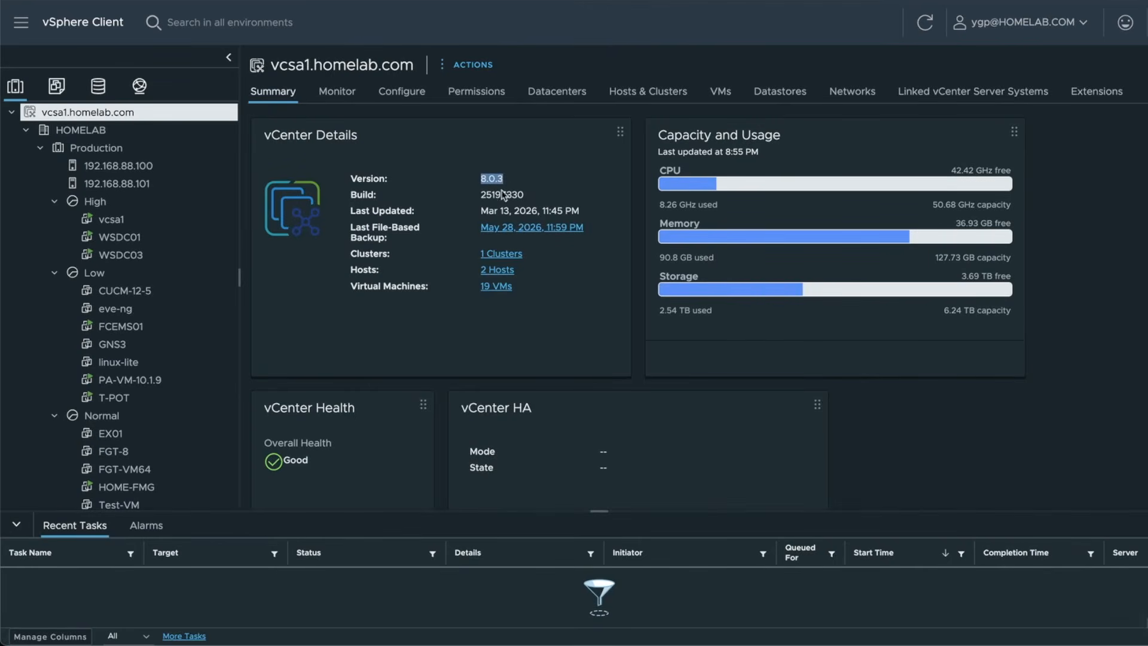
double_click(500, 195)
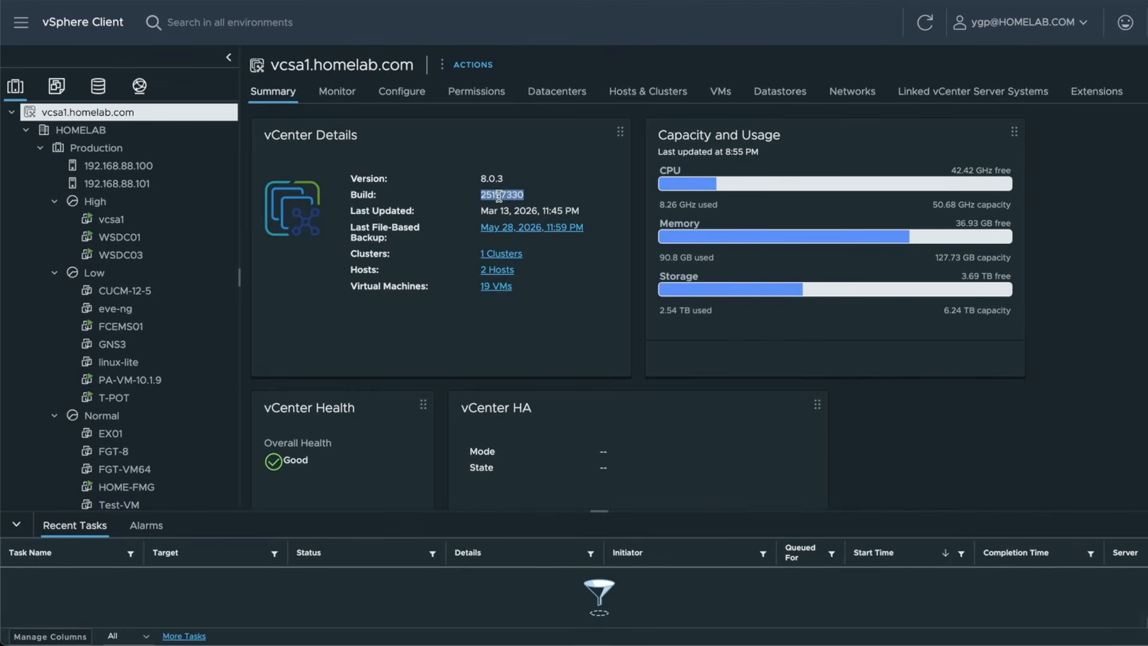
click(539, 178)
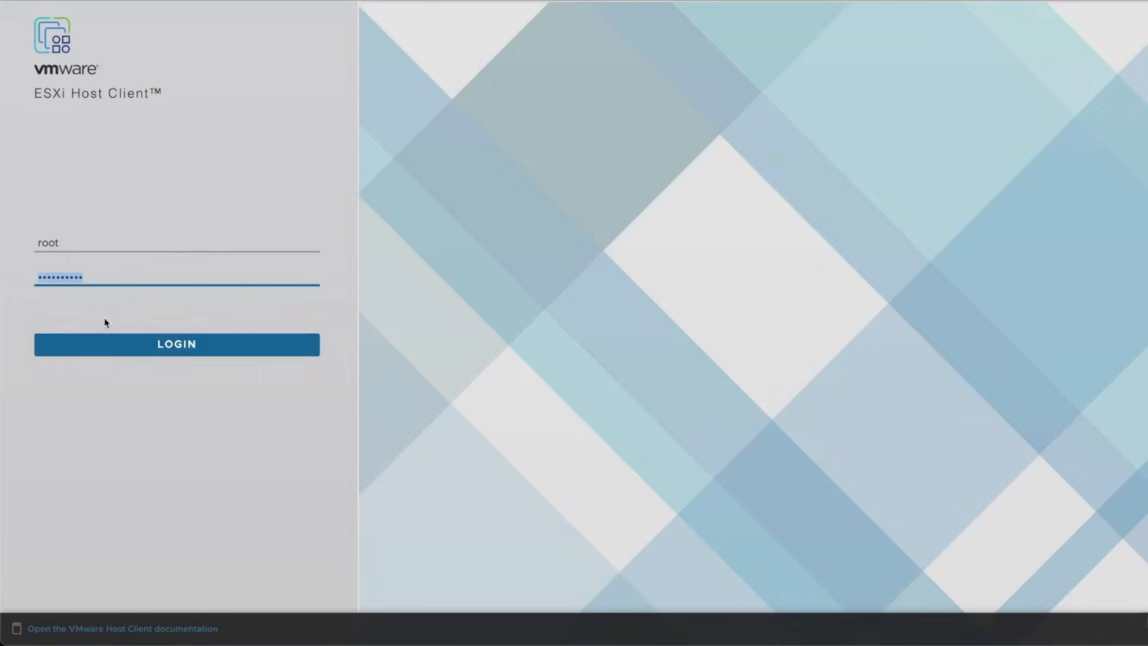
- Log in to the ESXi host as root and open the datastore browser for datastore ds1h2
click(122, 344)
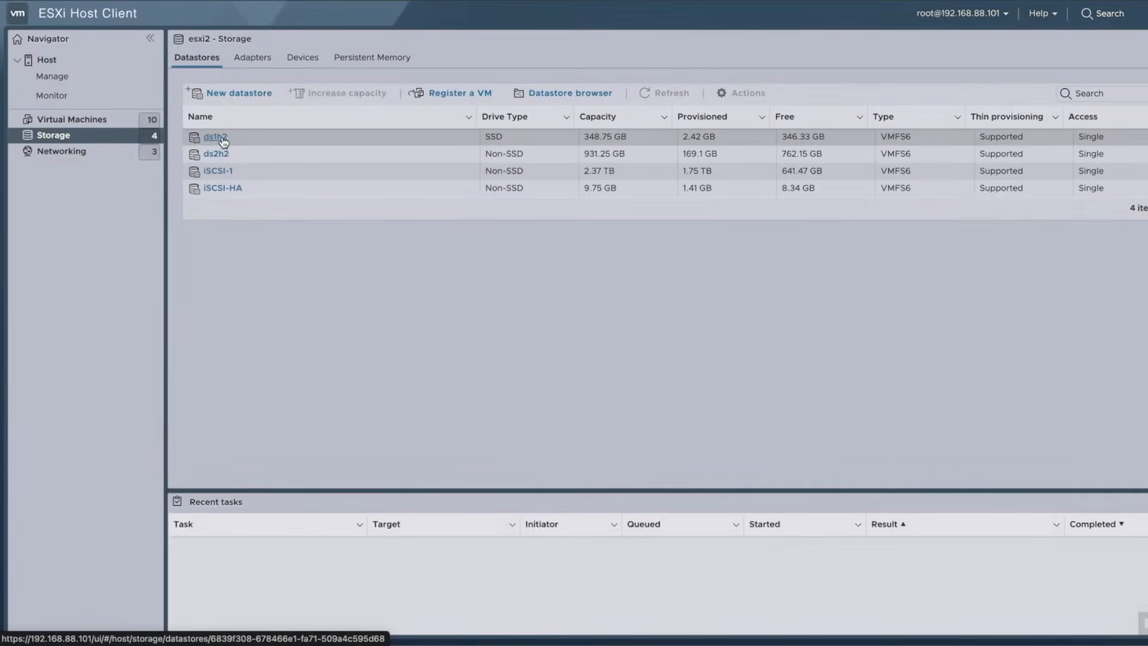
click(222, 138)
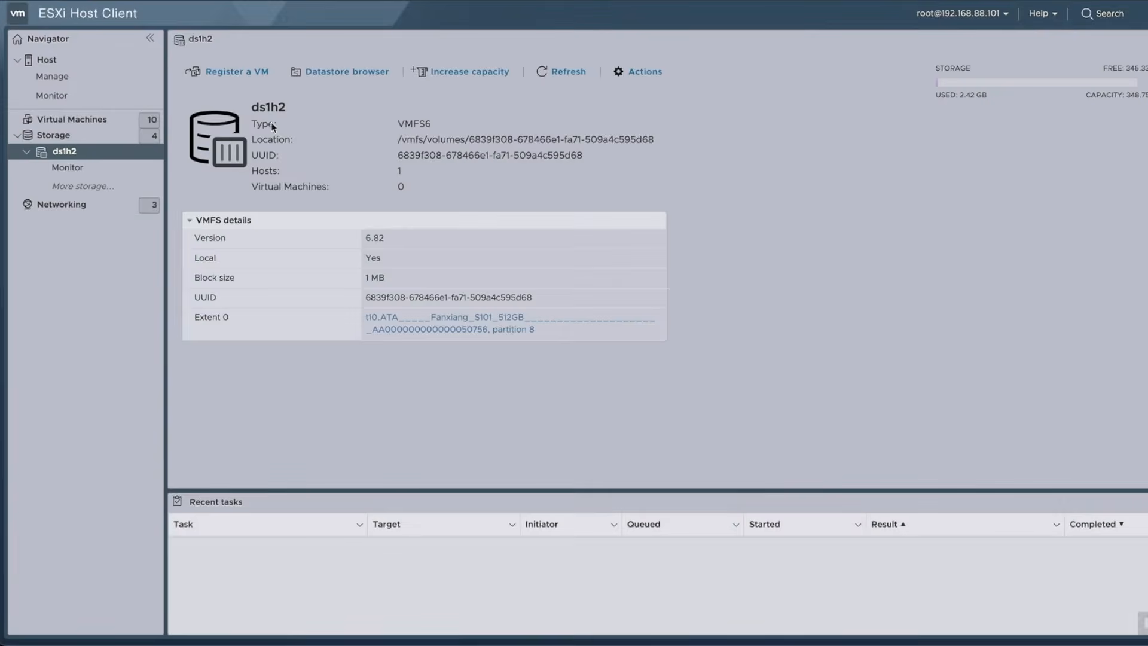
click(330, 72)
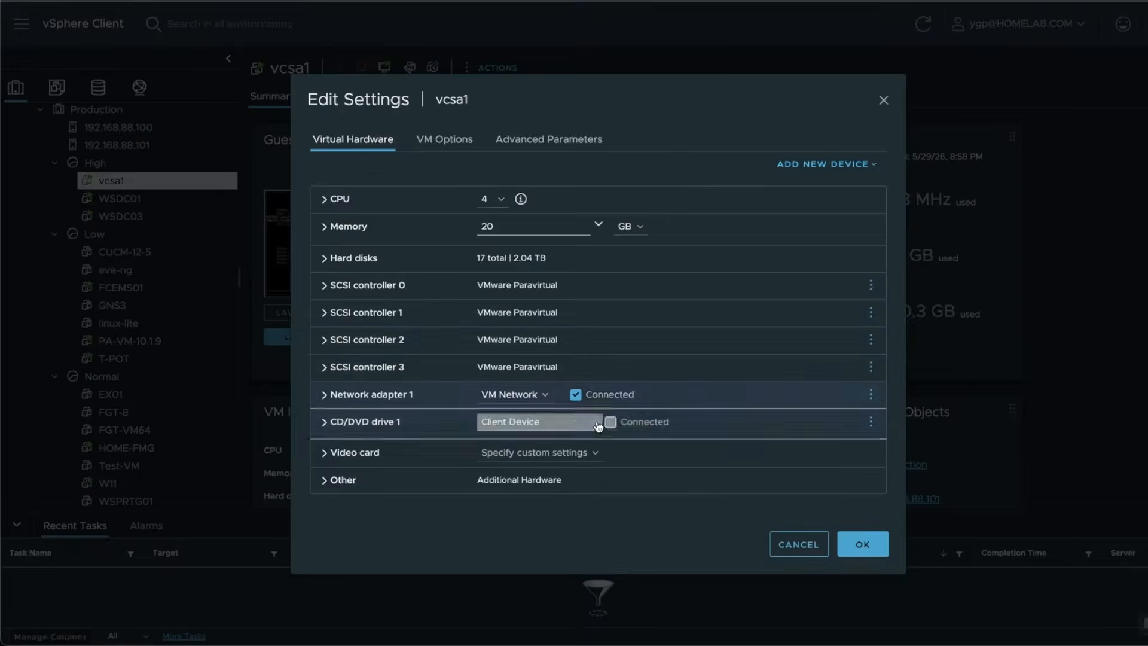
- Connect CD/DVD drive 1 of vcsa1 to the datastore ISO VMware-vCenter-Server-Appliance-8.0.3.00900-25413364-patch-FP.iso from the Patch folder on ds1h2
click(599, 426)
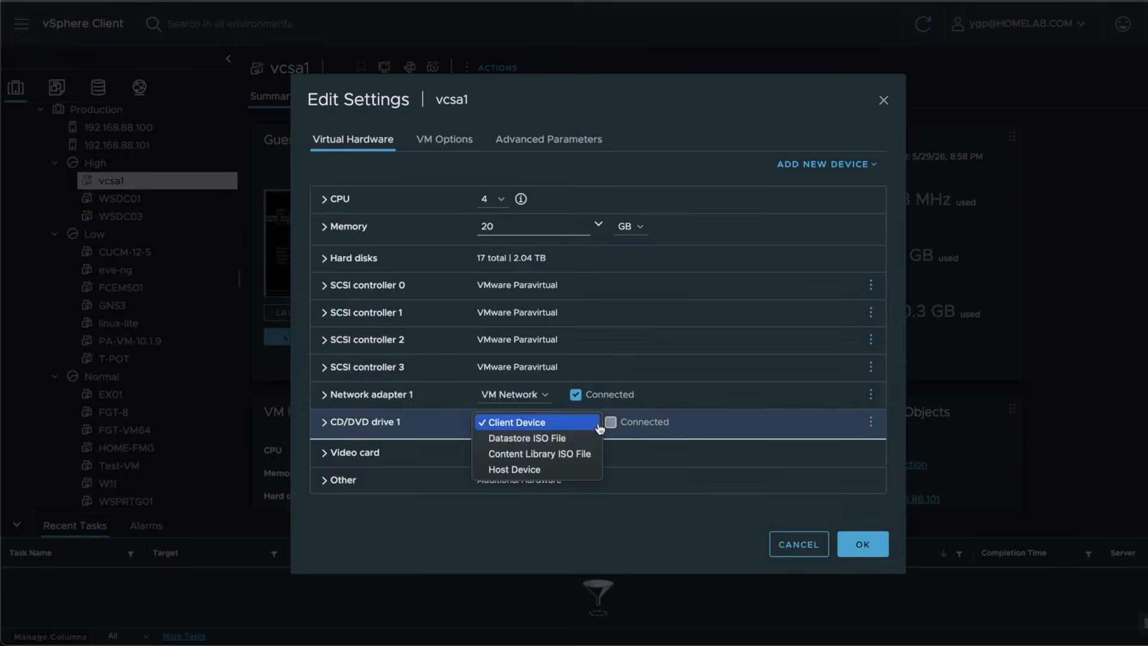
click(557, 438)
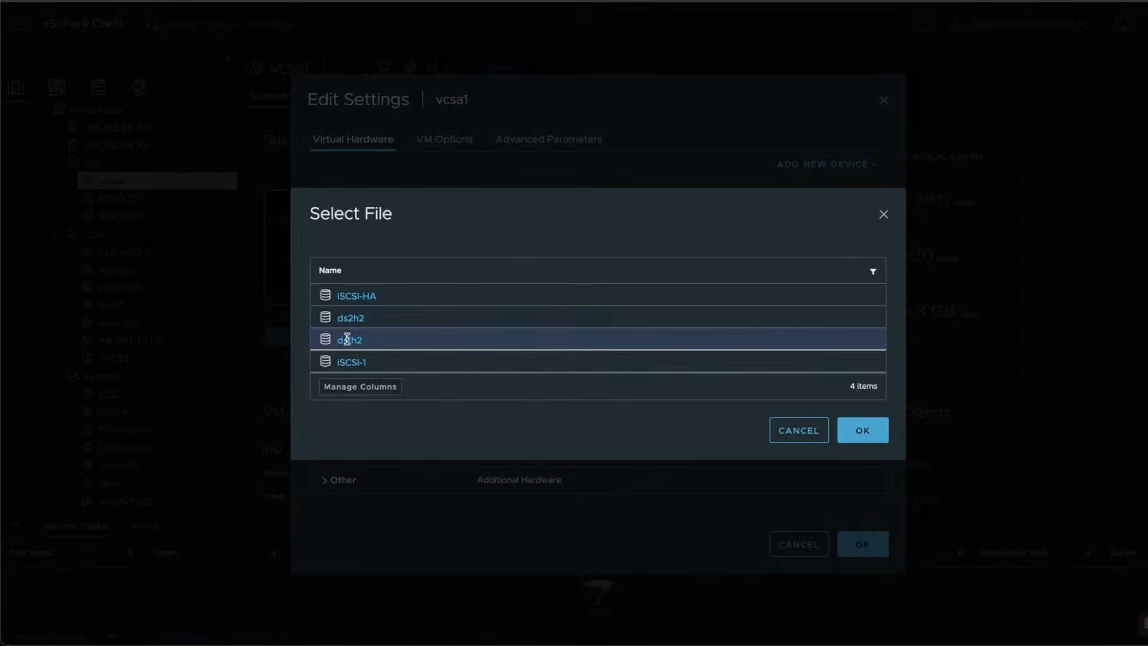
click(347, 338)
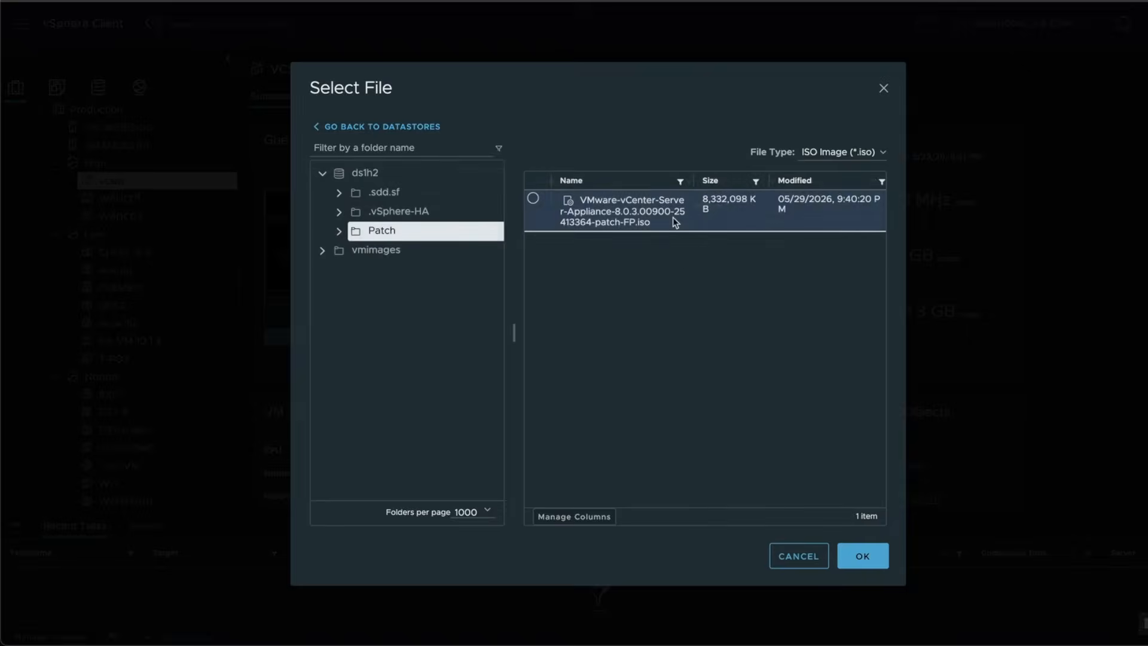
click(674, 221)
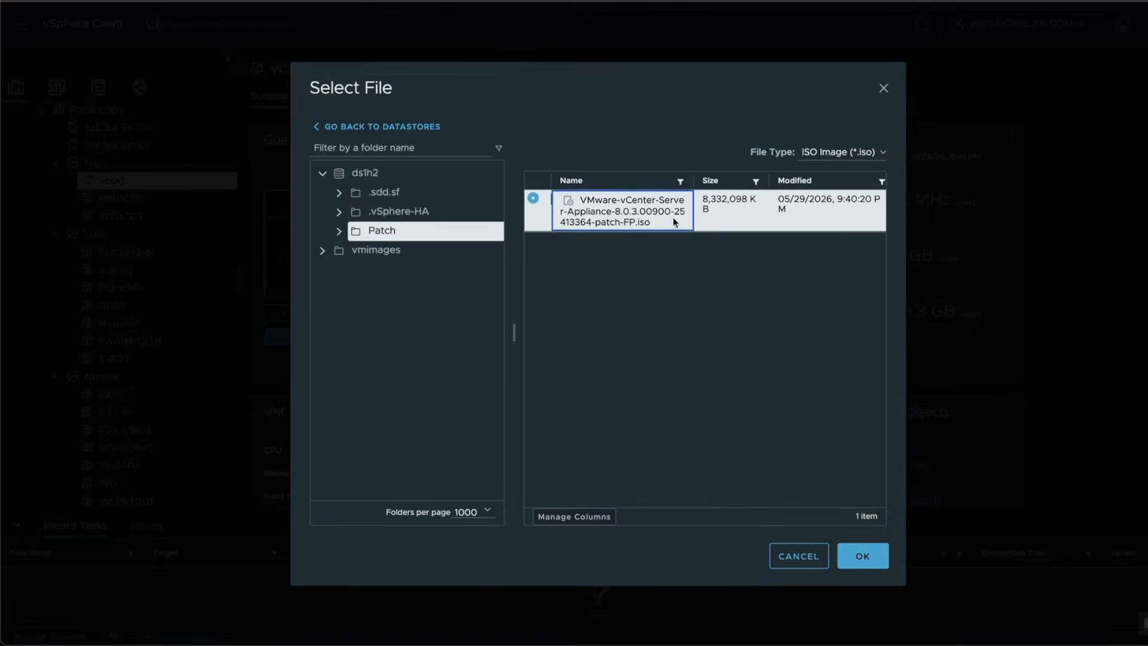
click(863, 556)
click(610, 422)
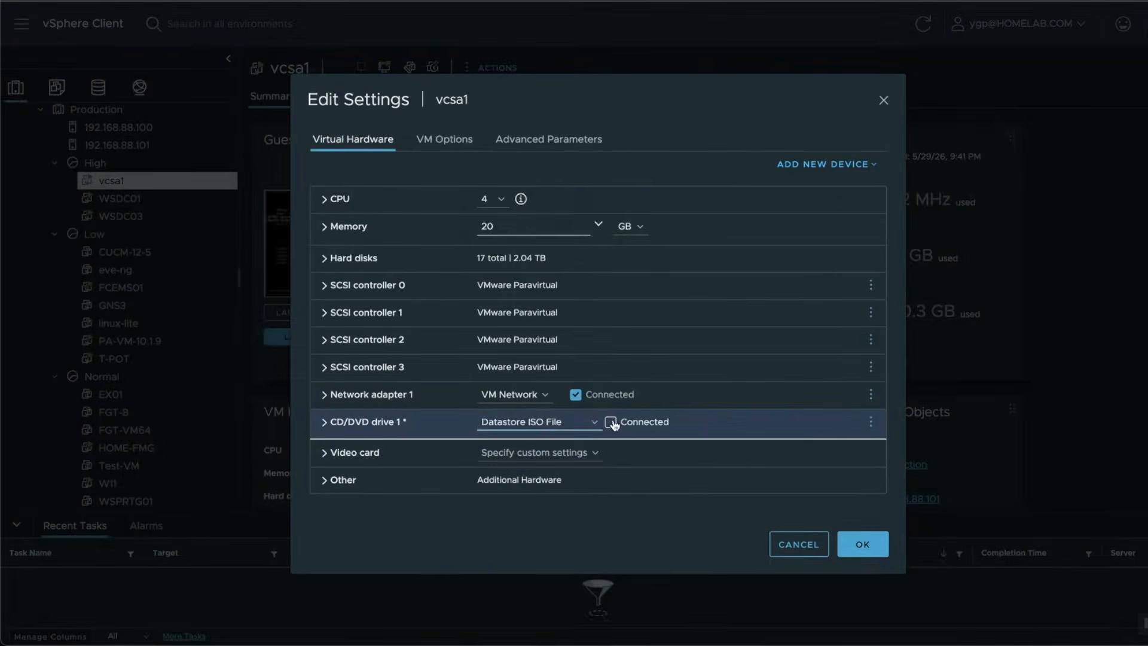
click(326, 423)
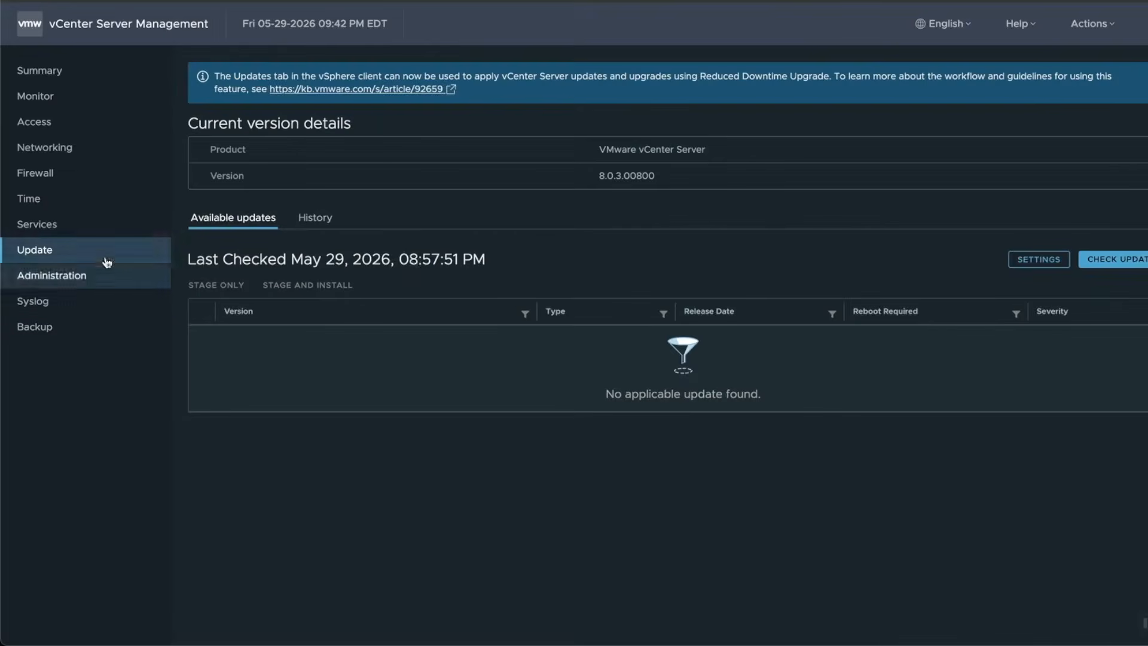
- In vCenter Server Management, check the CD ROM for updates and stage update 8.0.3.00900 without installing it
click(1139, 260)
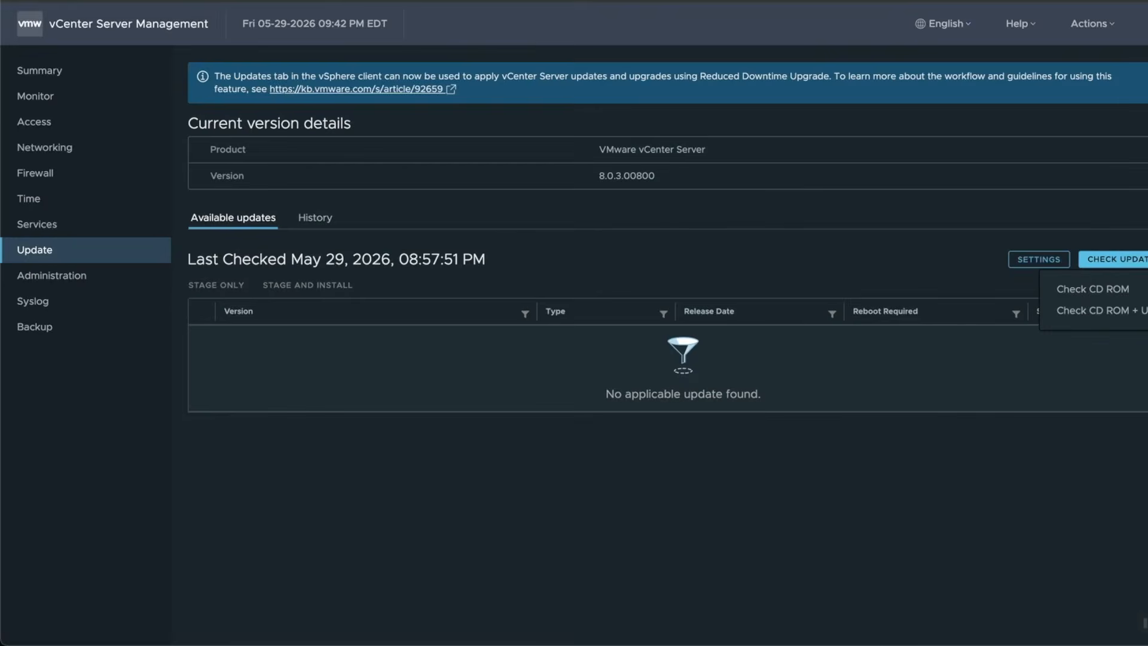
click(1106, 293)
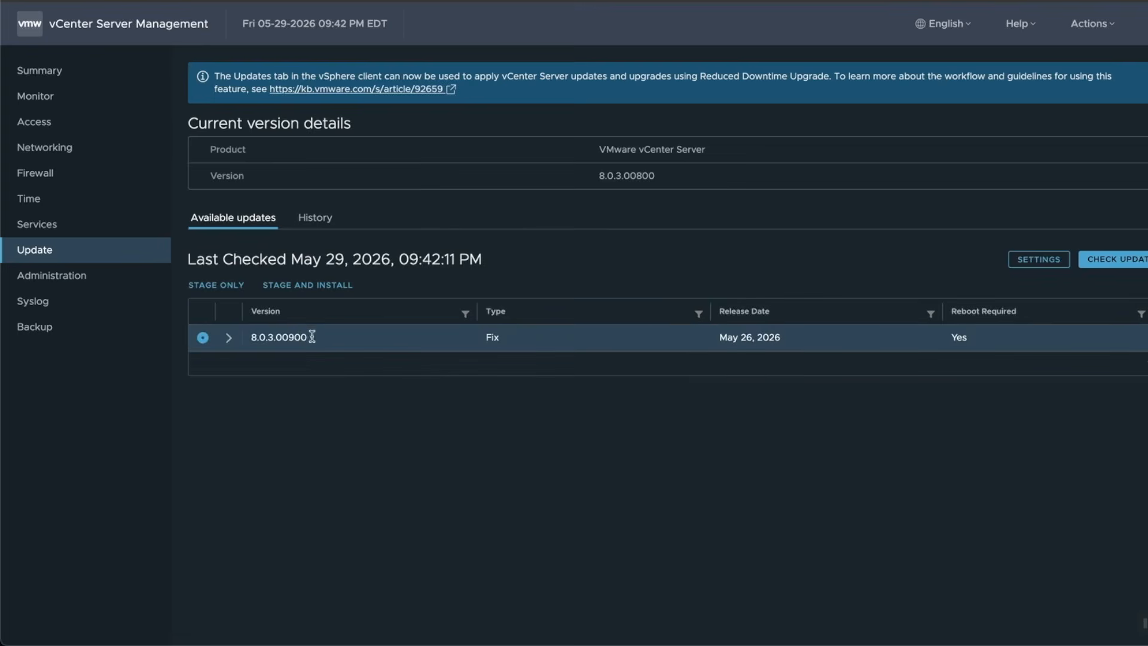
click(226, 338)
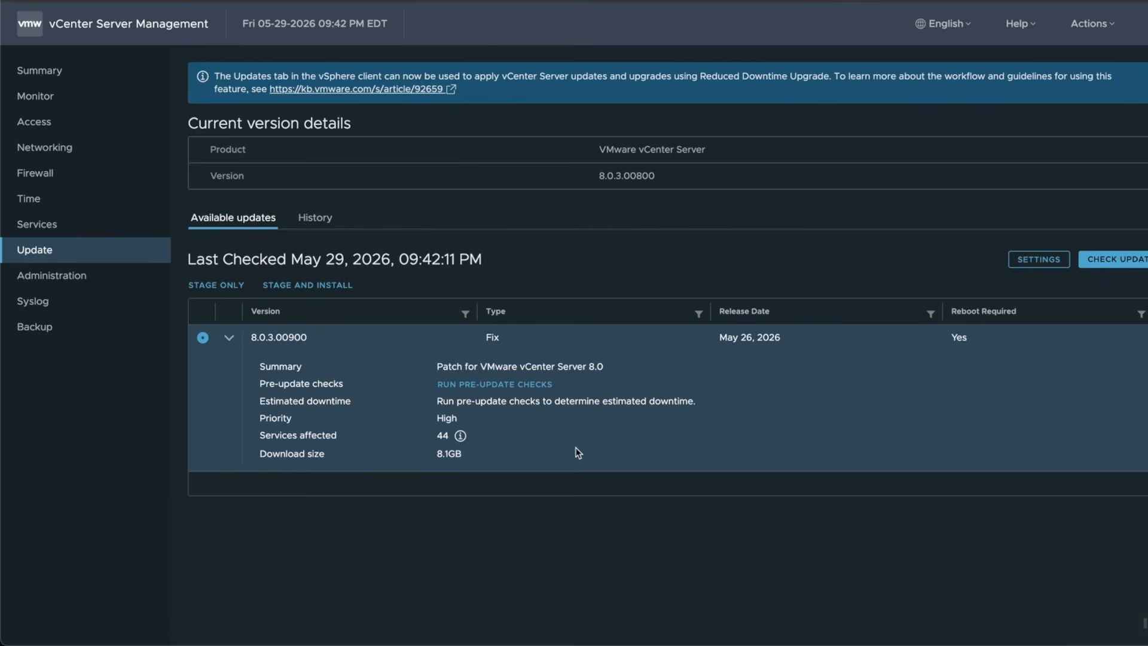
click(223, 287)
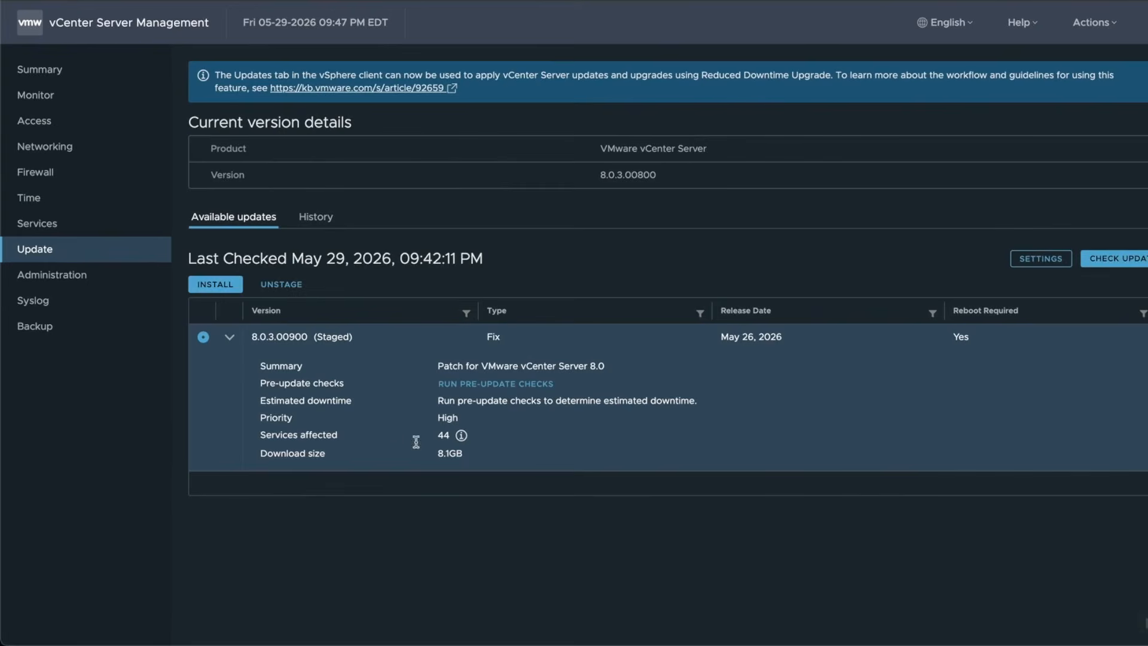
double_click(330, 335)
click(357, 366)
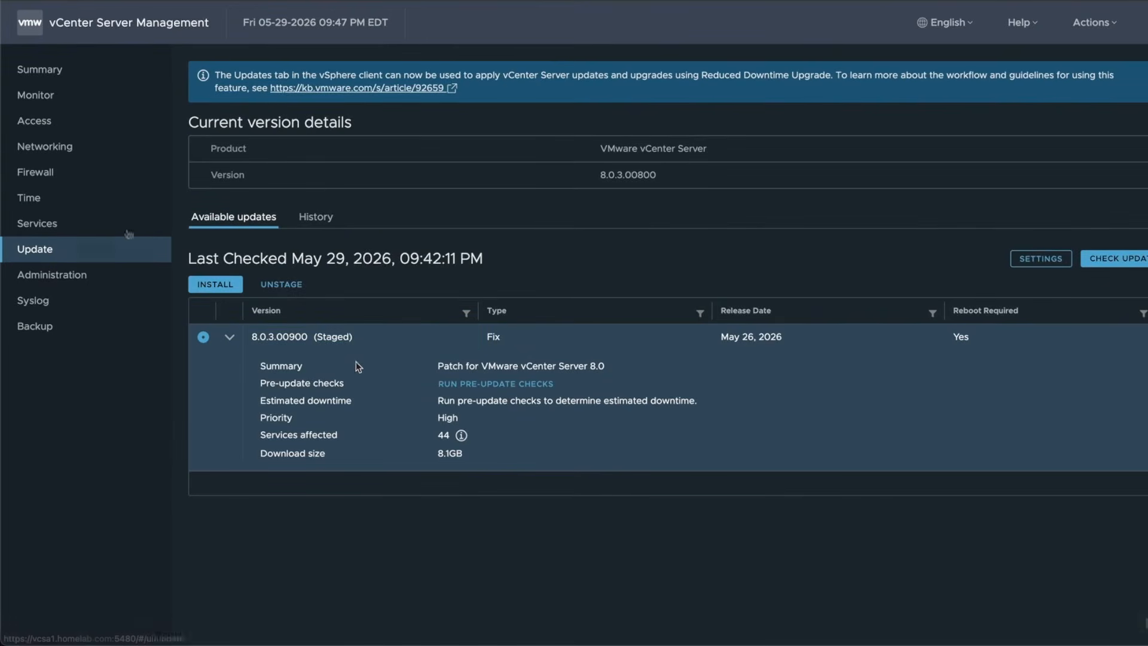
- Activate SSH login and the BASH shell with a 60-minute timeout in the access settings, and return to the update page
click(52, 128)
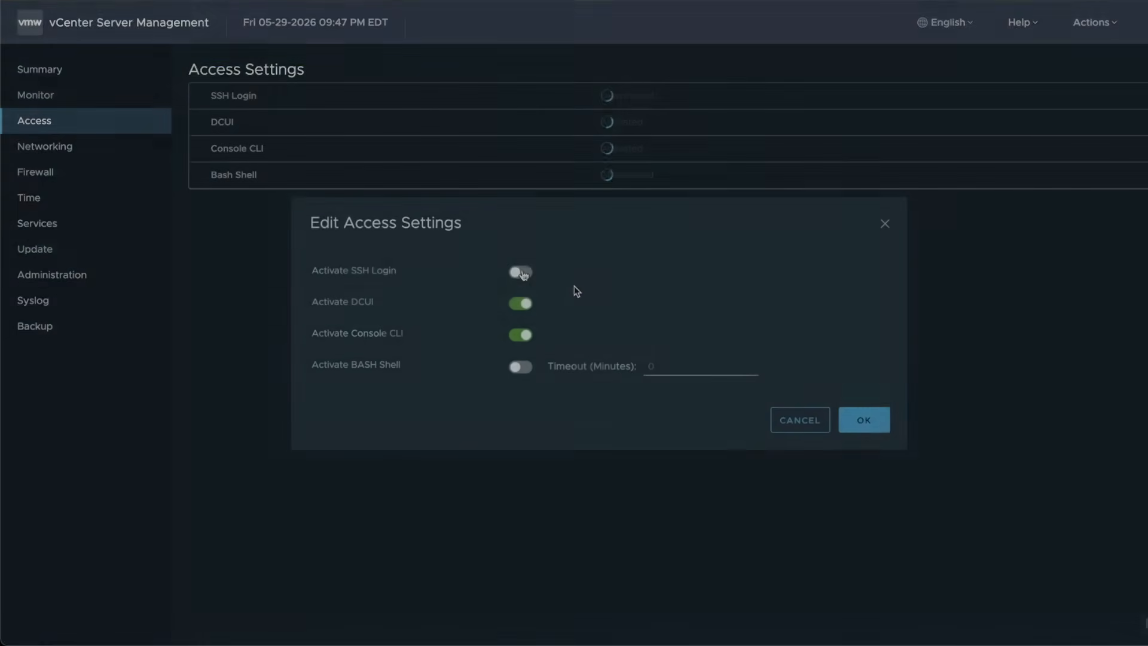
click(520, 272)
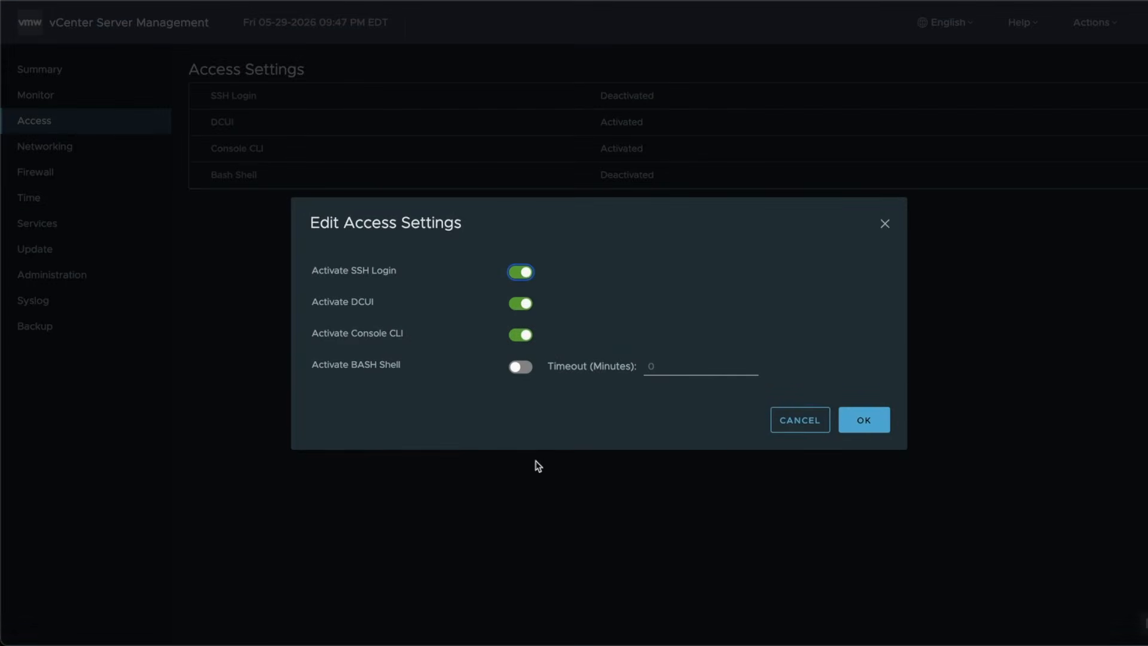
click(520, 366)
key(Tab)
text(60)
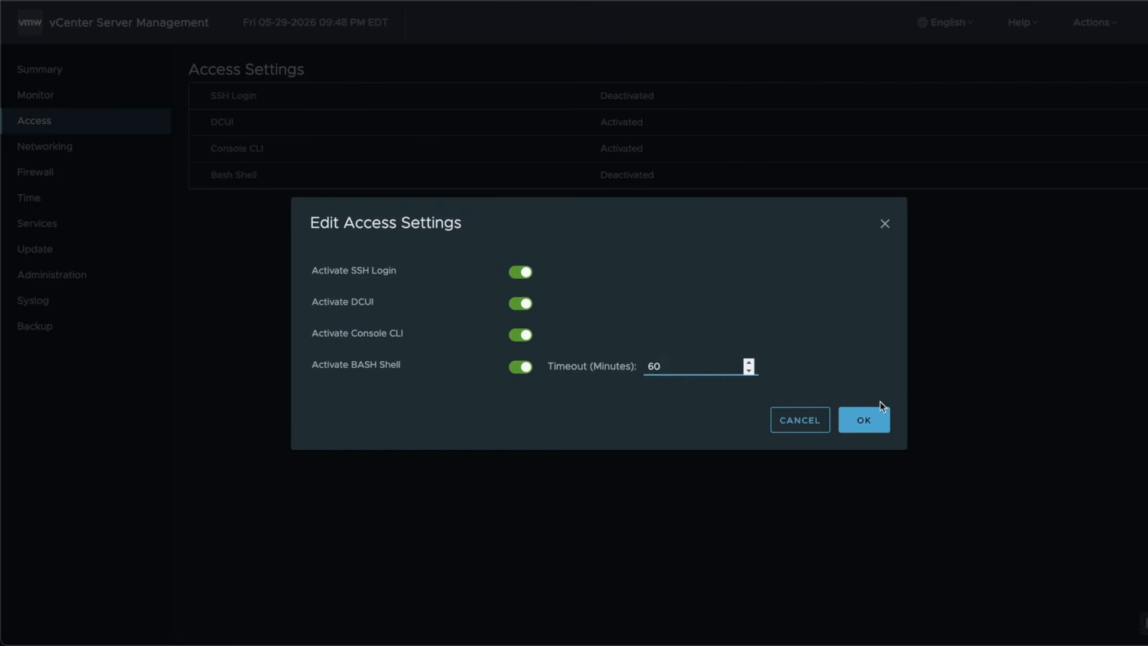
click(864, 420)
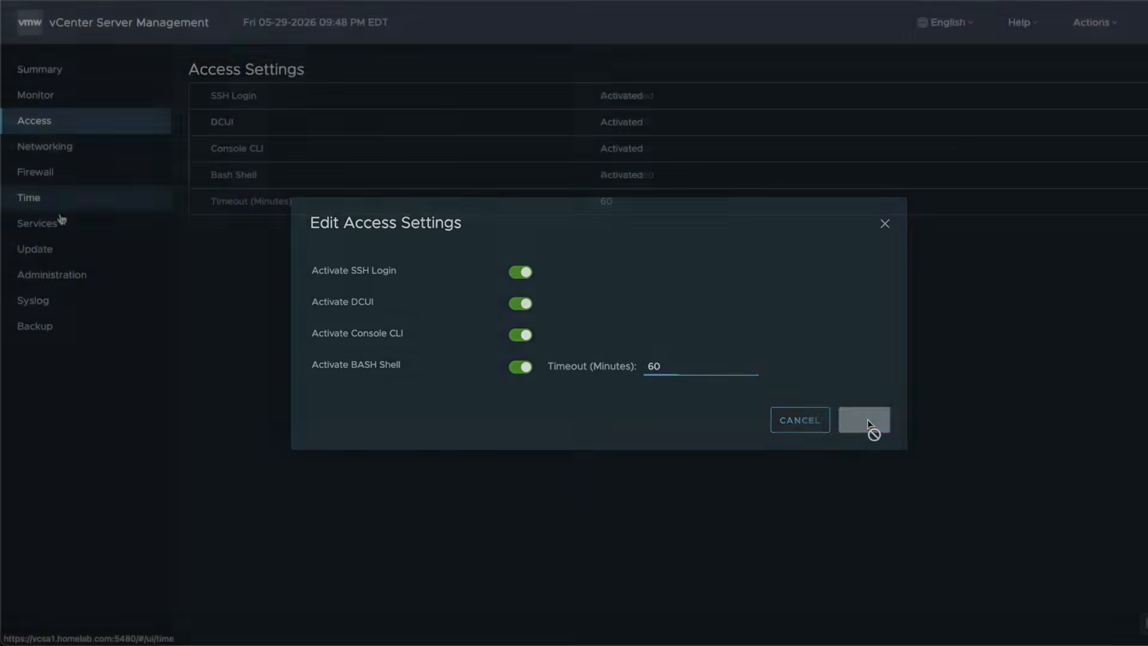
click(48, 249)
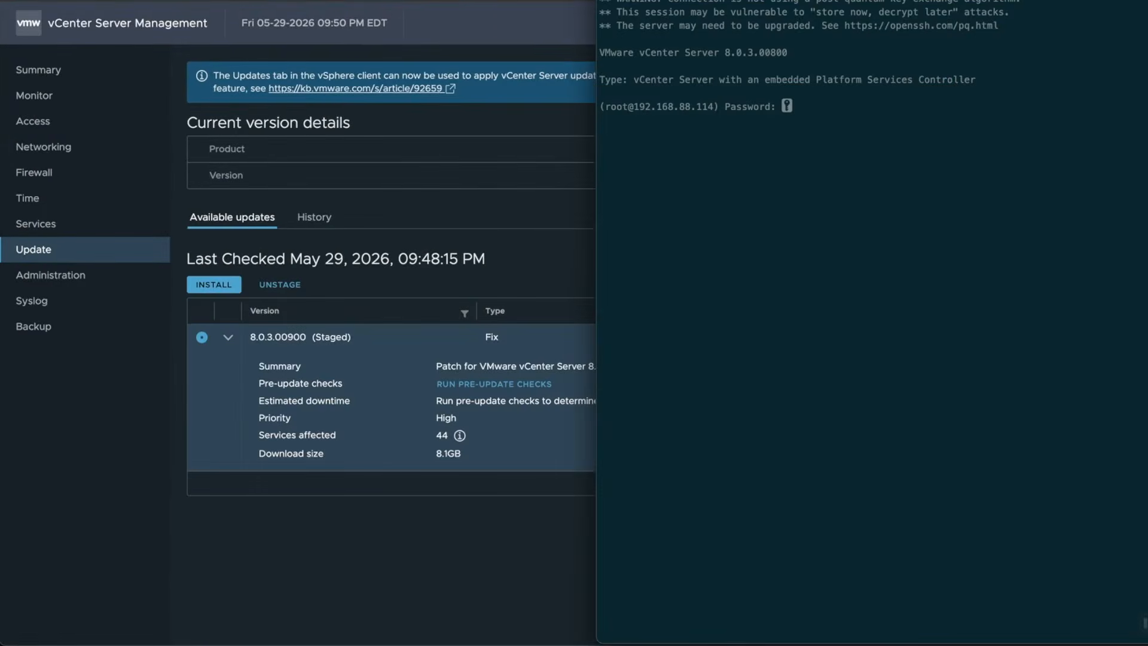
- In the terminal's SSH session, submit the root password and follow the patch log with tail -f /var/log/vmware/applmgmt/PatchRunner.log
key(Return)
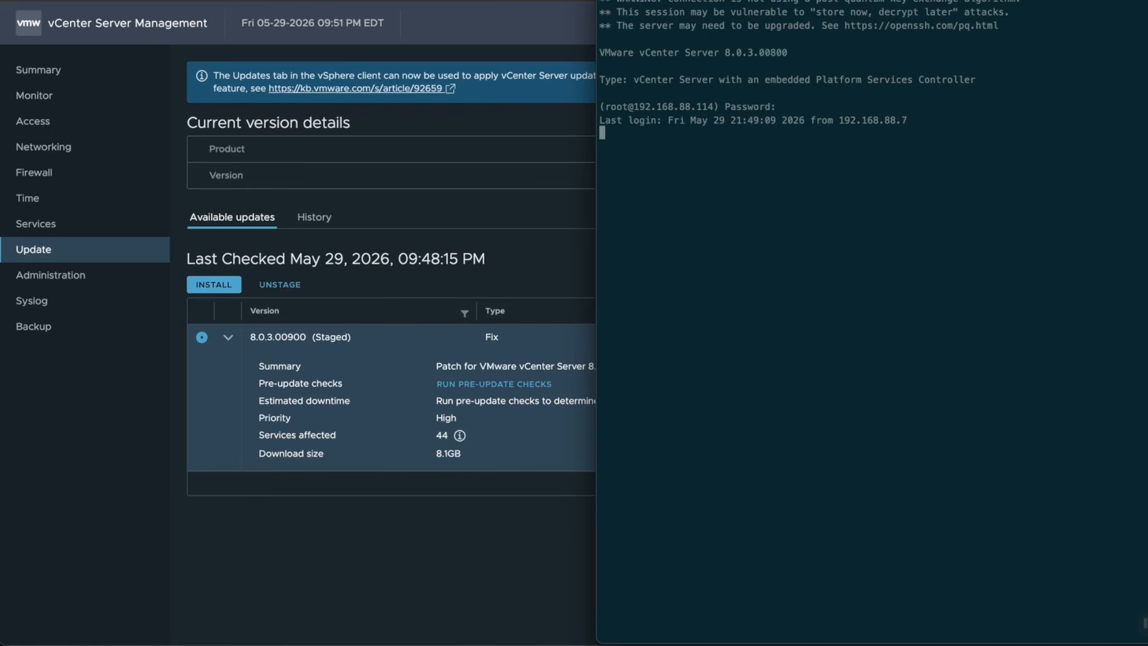
key(Return)
text(tail -f /var/log/vmware/applmgmt/PatchRunner.log)
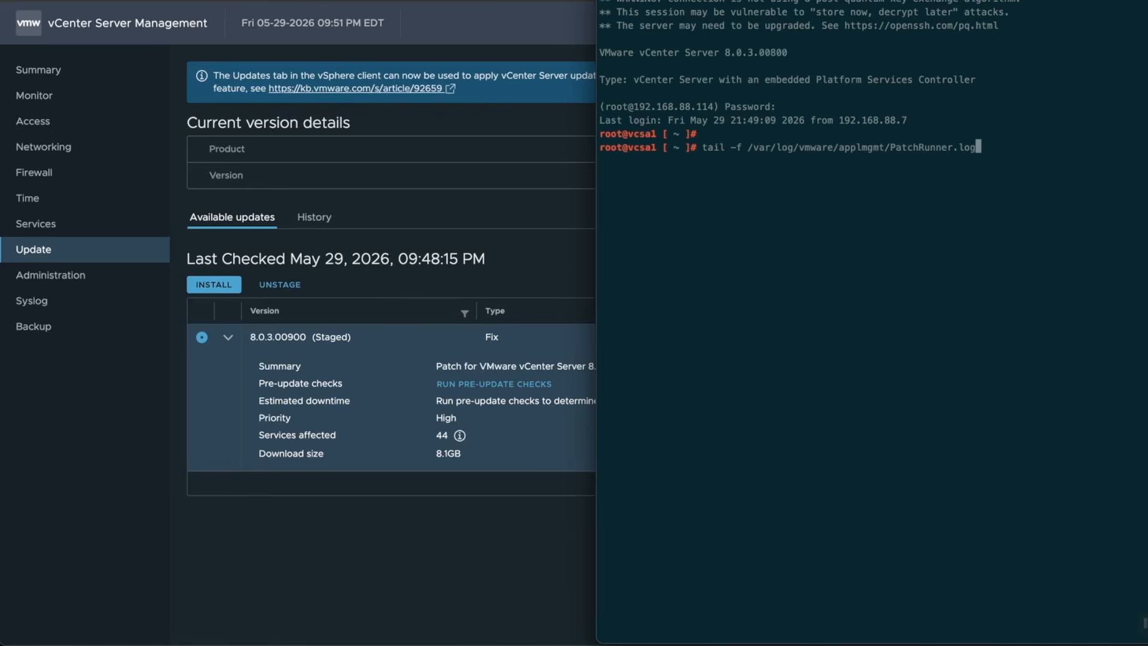
key(Return)
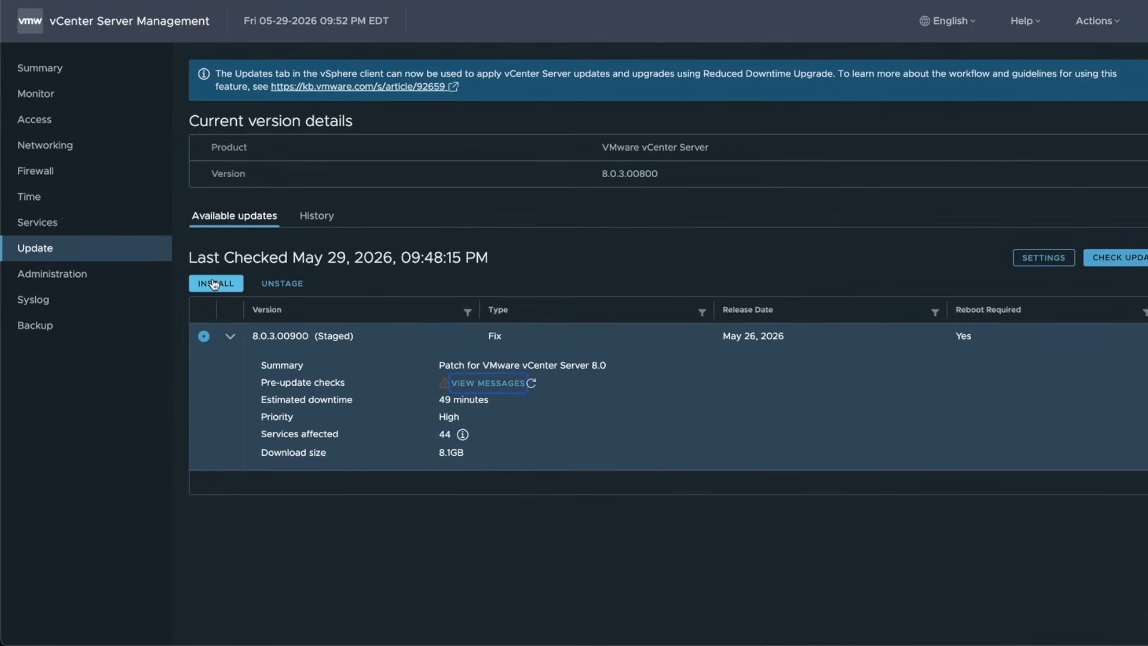
- Start installing the staged 8.0.3.00900 update, accepting the license agreement and ignoring the pre-update check warnings
click(214, 284)
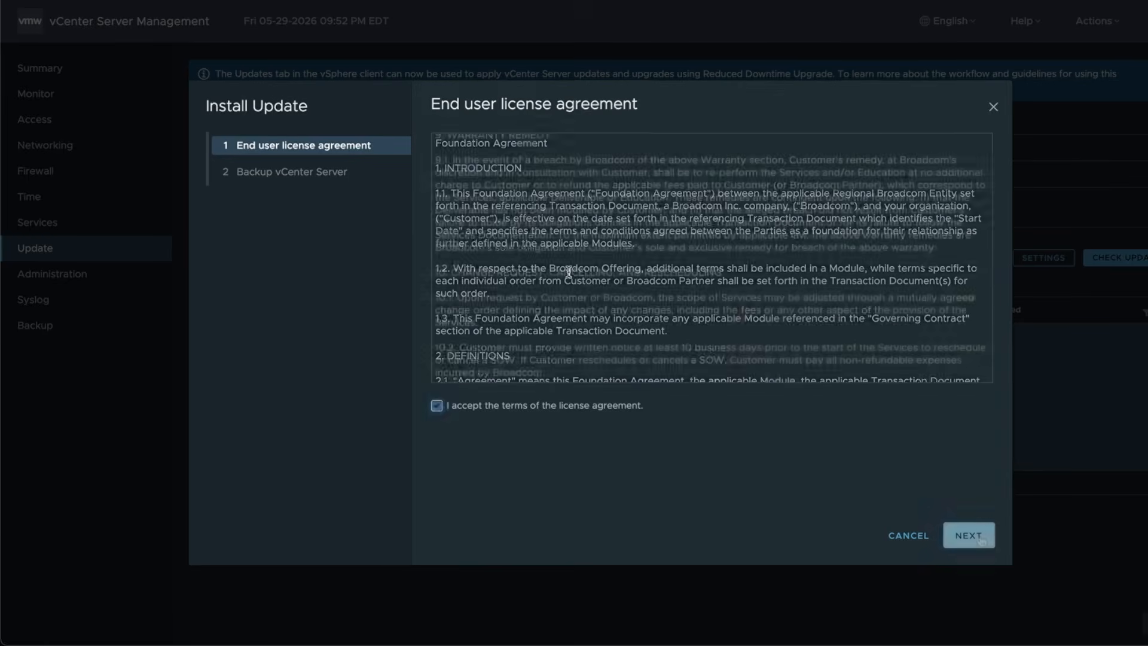
click(978, 536)
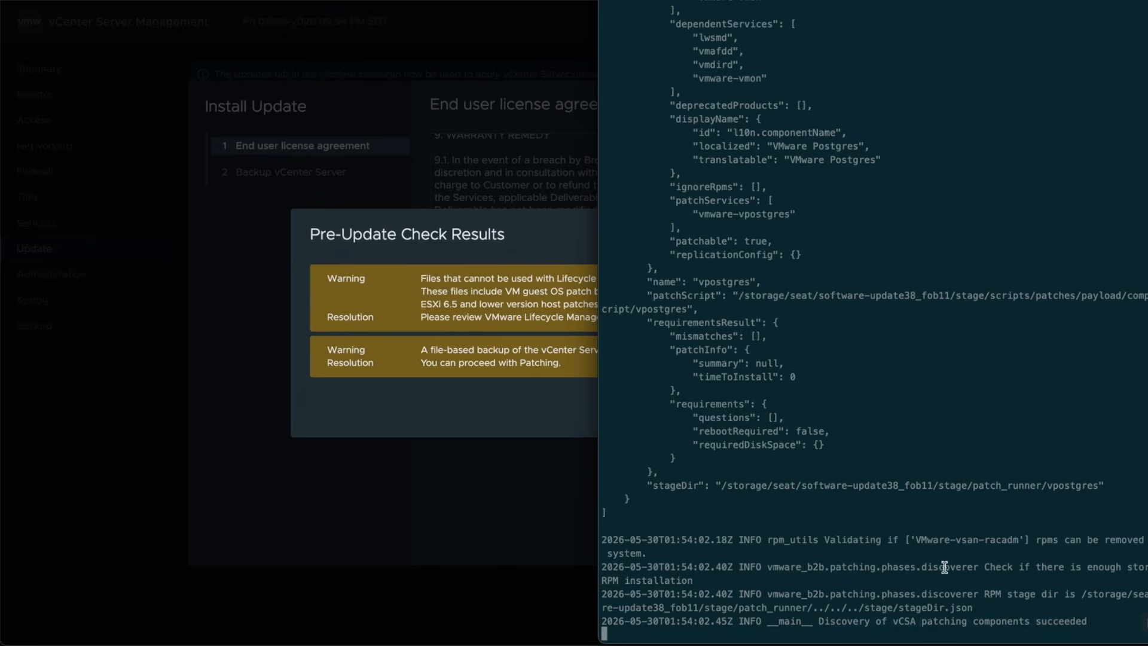
click(498, 412)
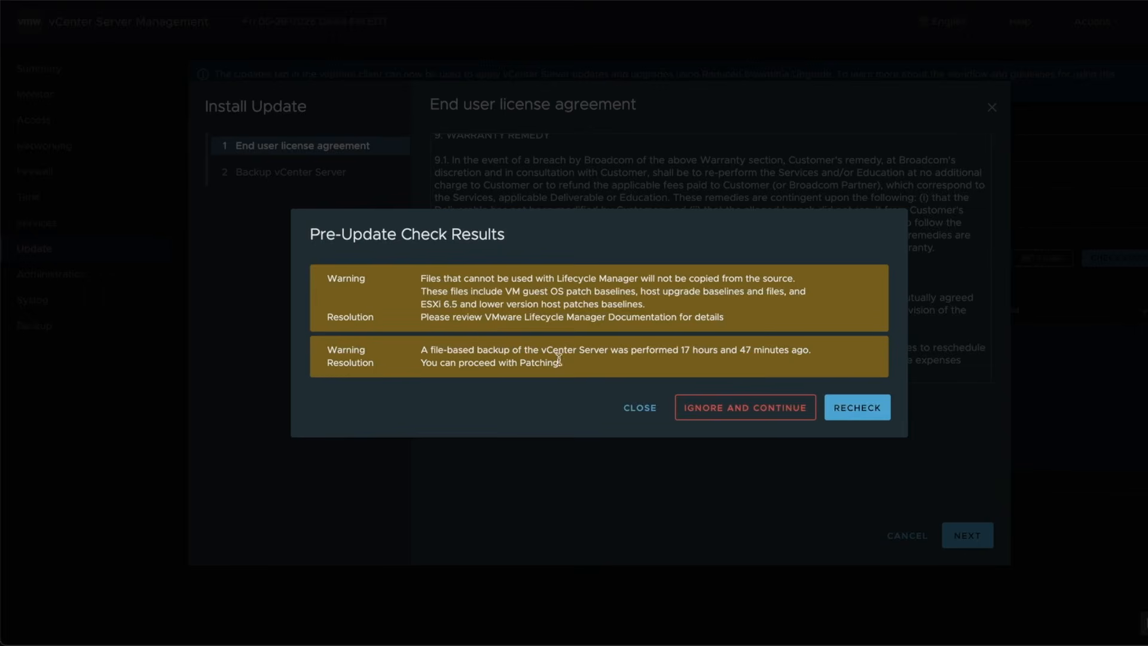
click(736, 410)
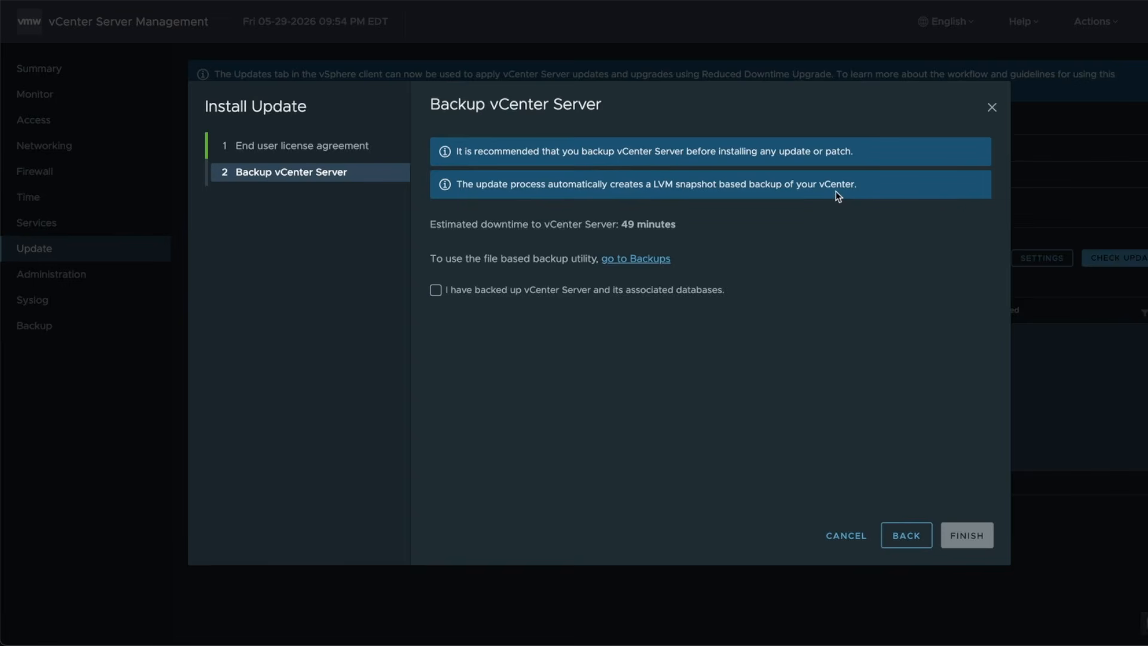
- Confirm that vCenter Server and its databases are backed up, launch the installation, and check the pre-patch result in the log
click(435, 290)
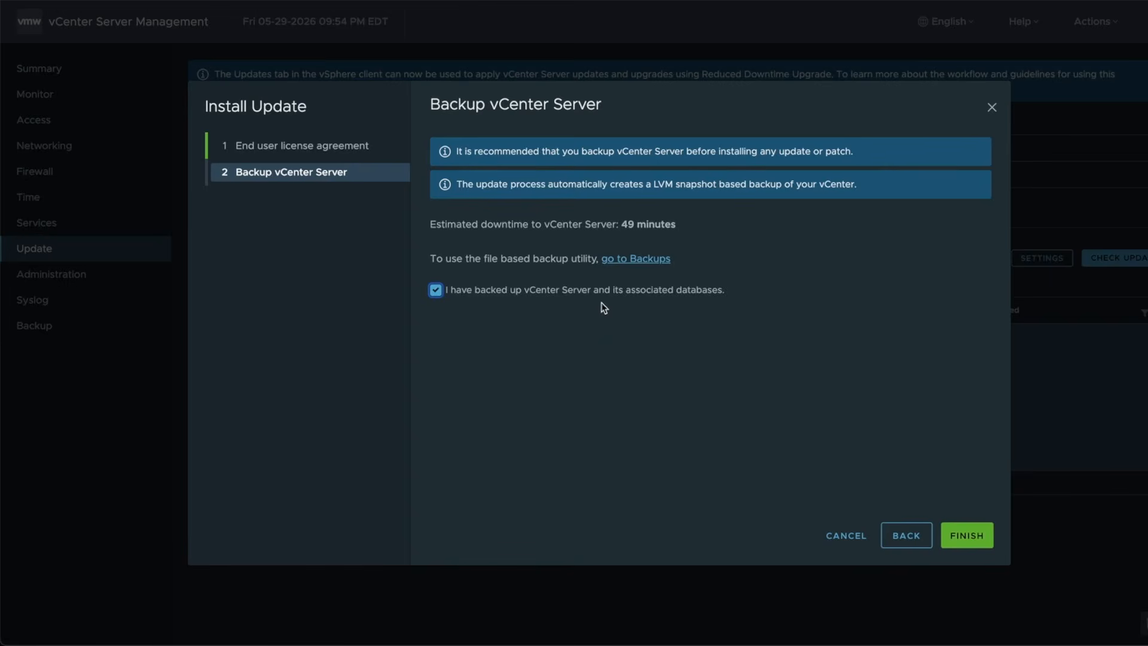
click(961, 532)
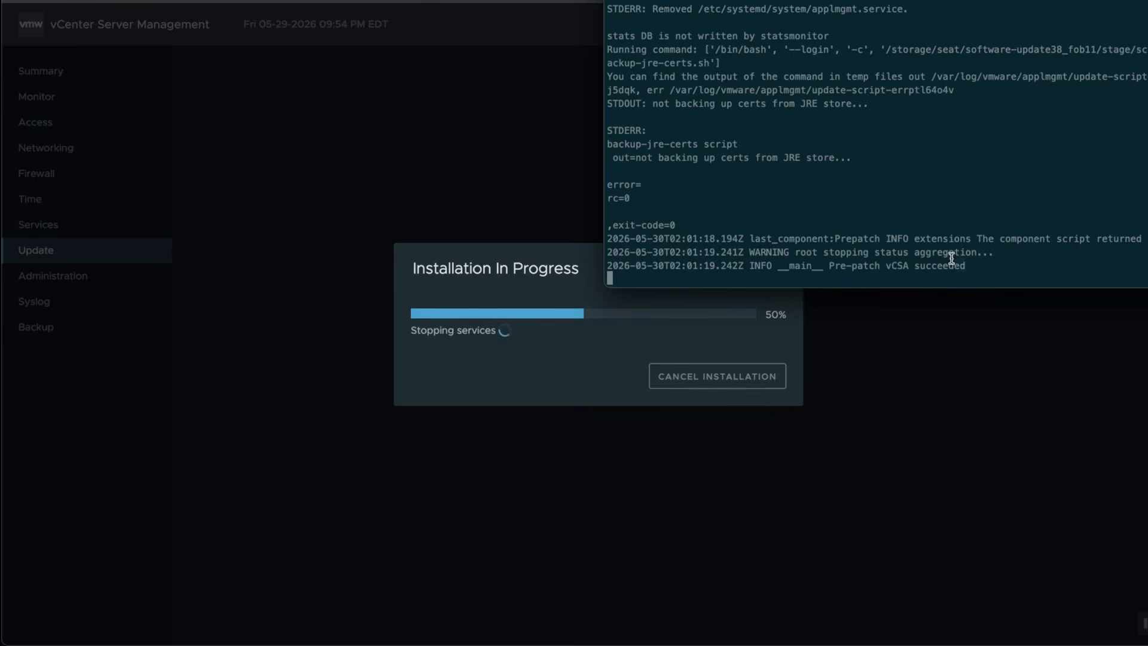
drag(830, 267, 828, 267)
click(987, 268)
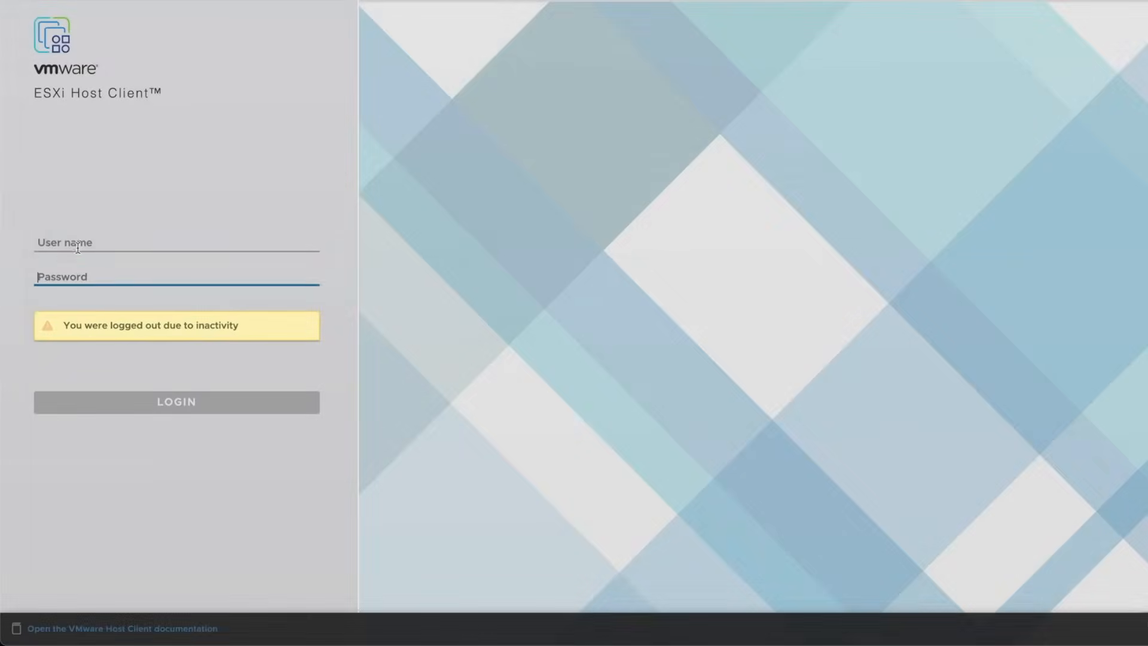
- Log back in to the ESXi Host Client with the saved root user name and password
click(76, 241)
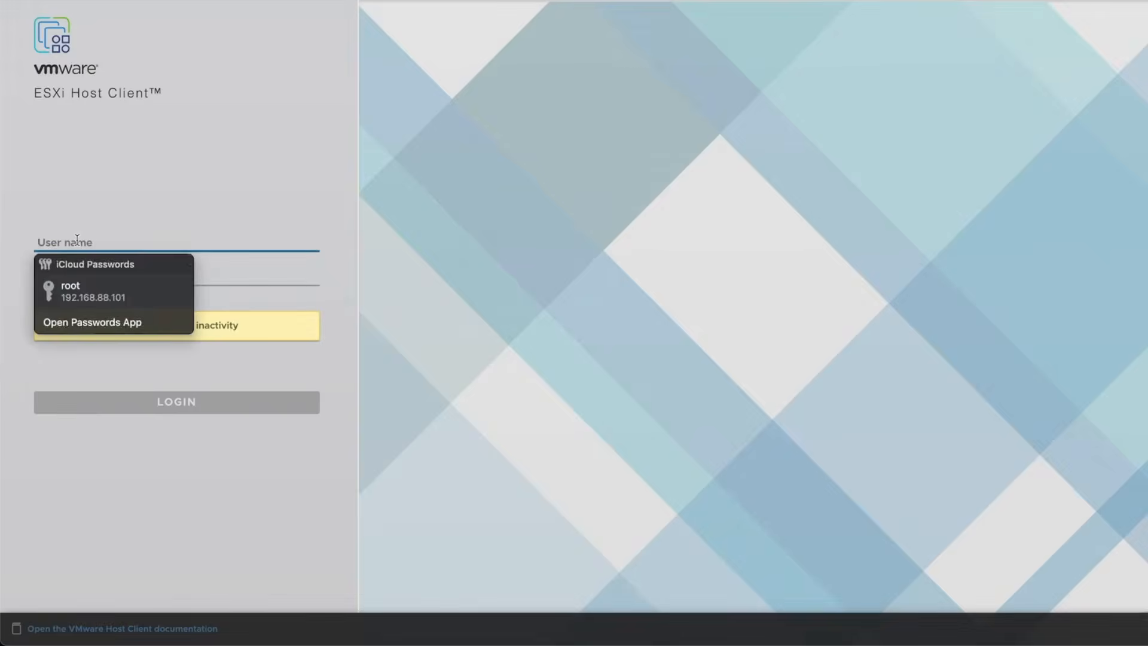
click(70, 290)
click(187, 408)
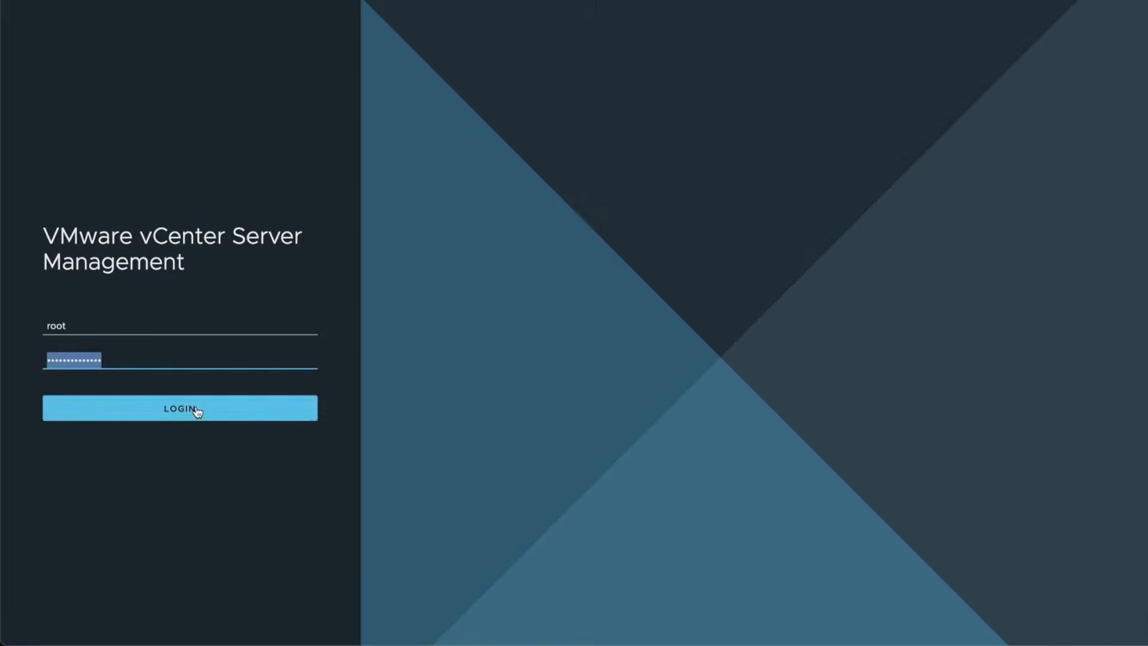
- Log in to vCenter Server Management and the vSphere Client with saved user names and passwords, and open vcsa1.homelab.com in the inventory
click(198, 408)
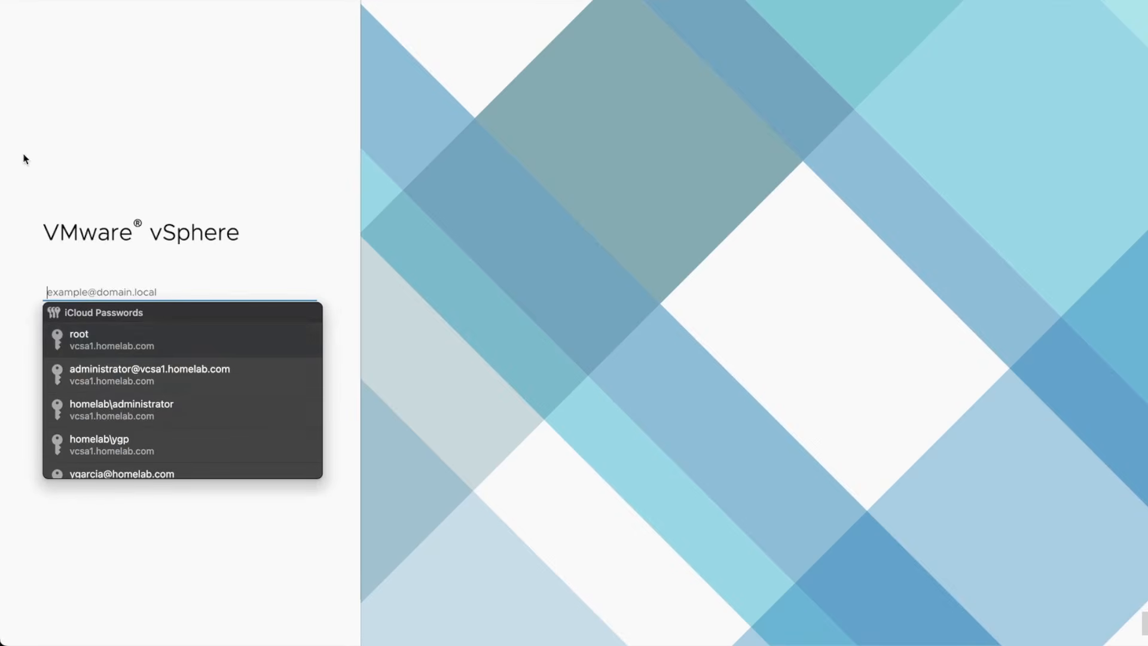
click(104, 447)
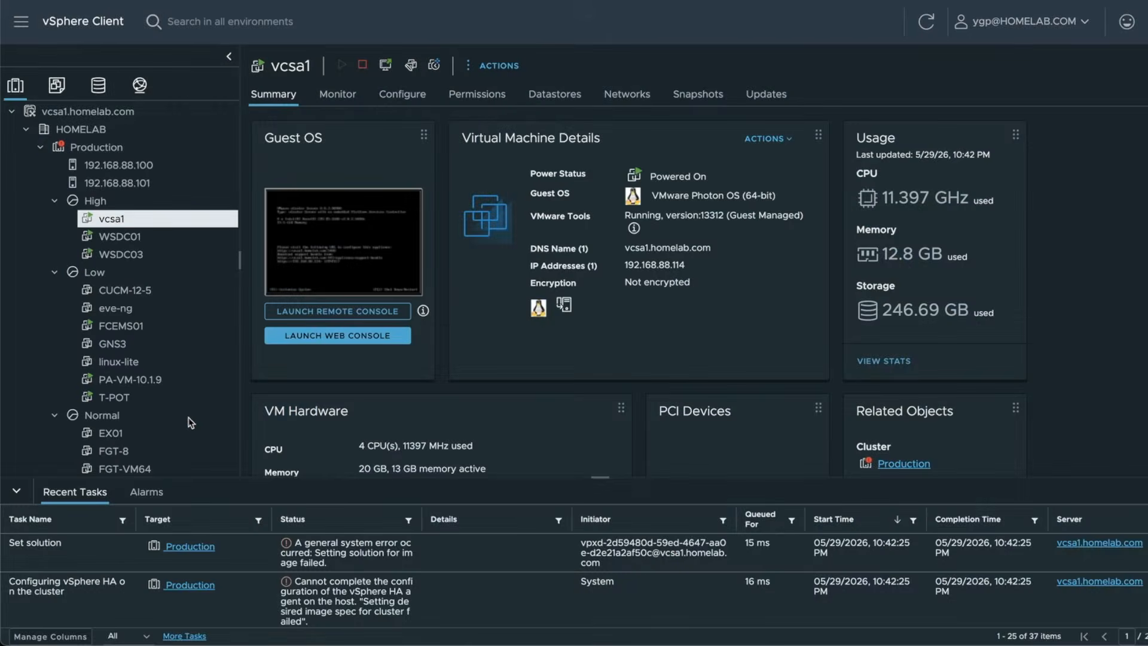
click(123, 117)
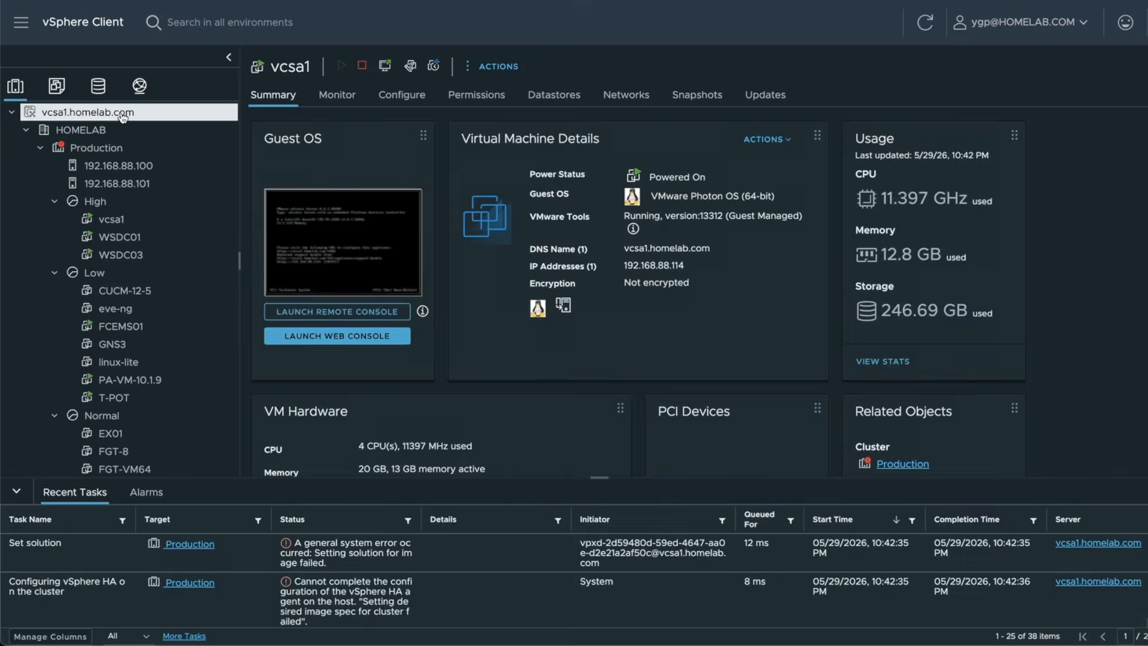